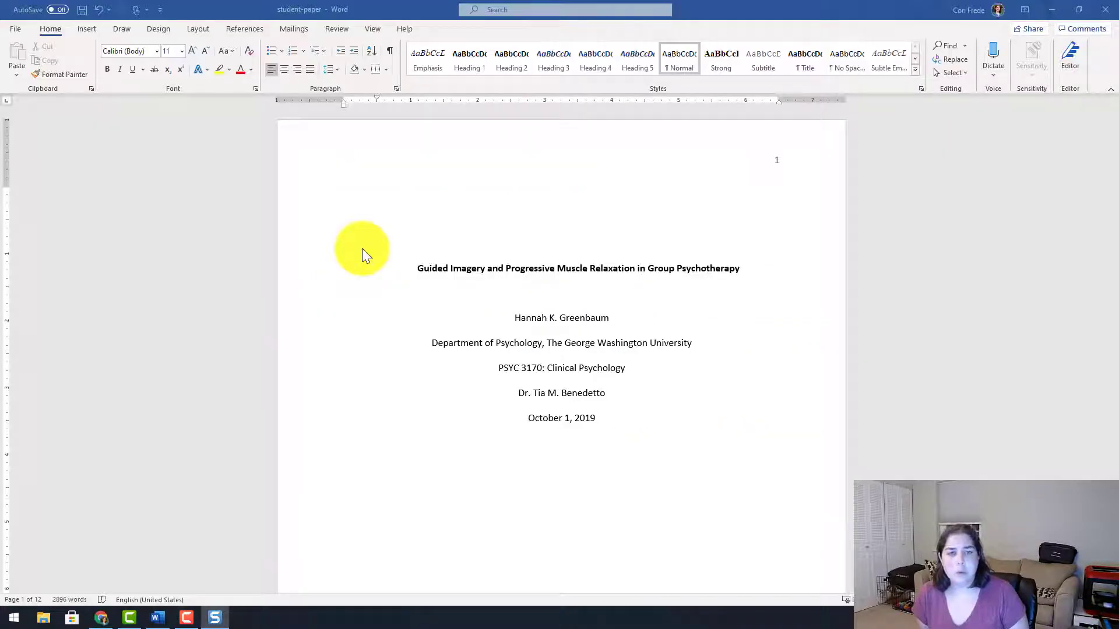
# Keep APA as the citation style in the References Citations & Bibliography Style list.
pyautogui.click(243, 30)
pyautogui.click(243, 29)
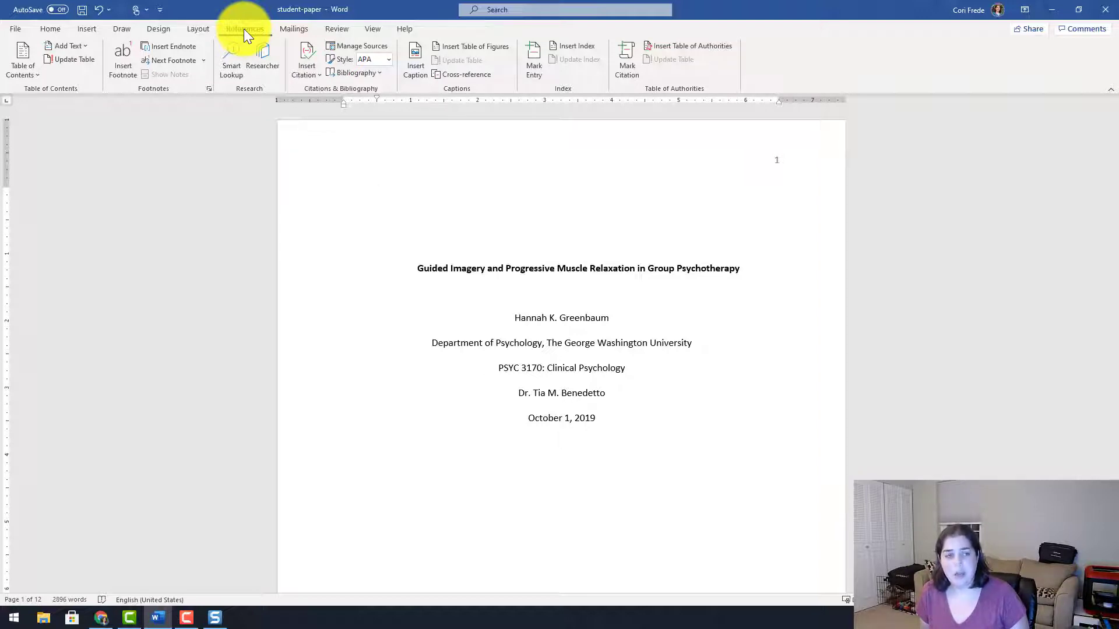
pyautogui.scroll(-1, 332, 106)
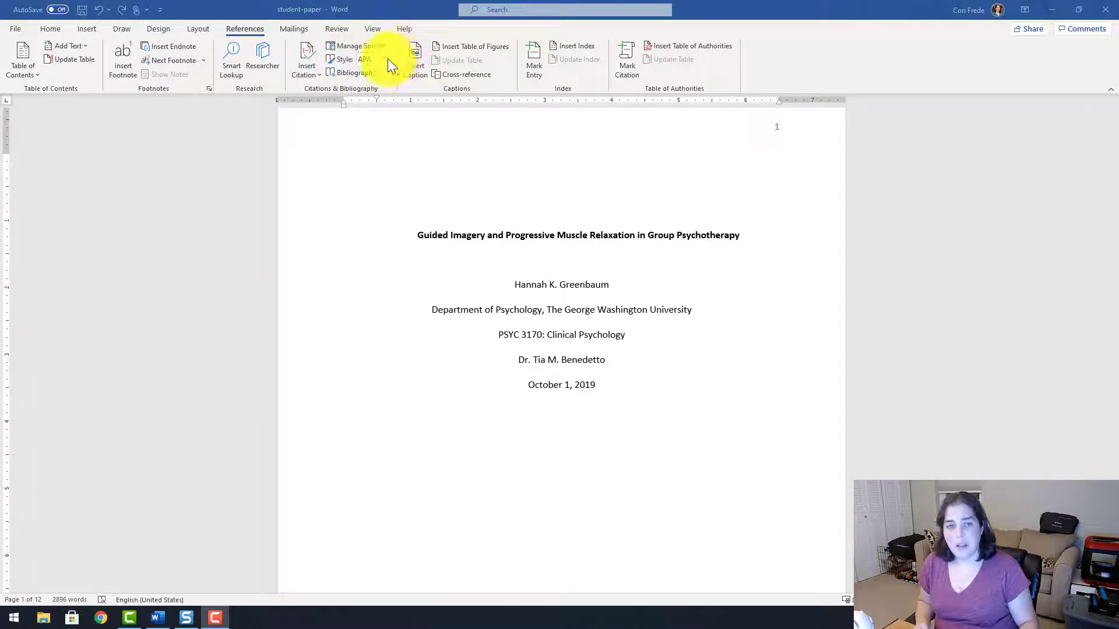
pyautogui.click(387, 58)
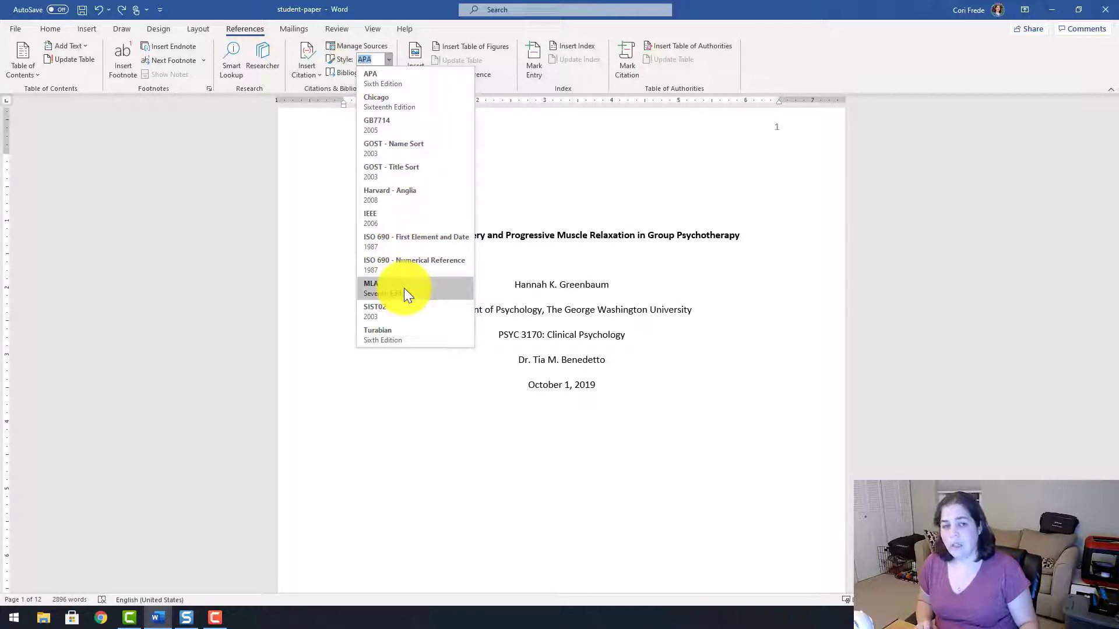
pyautogui.click(404, 72)
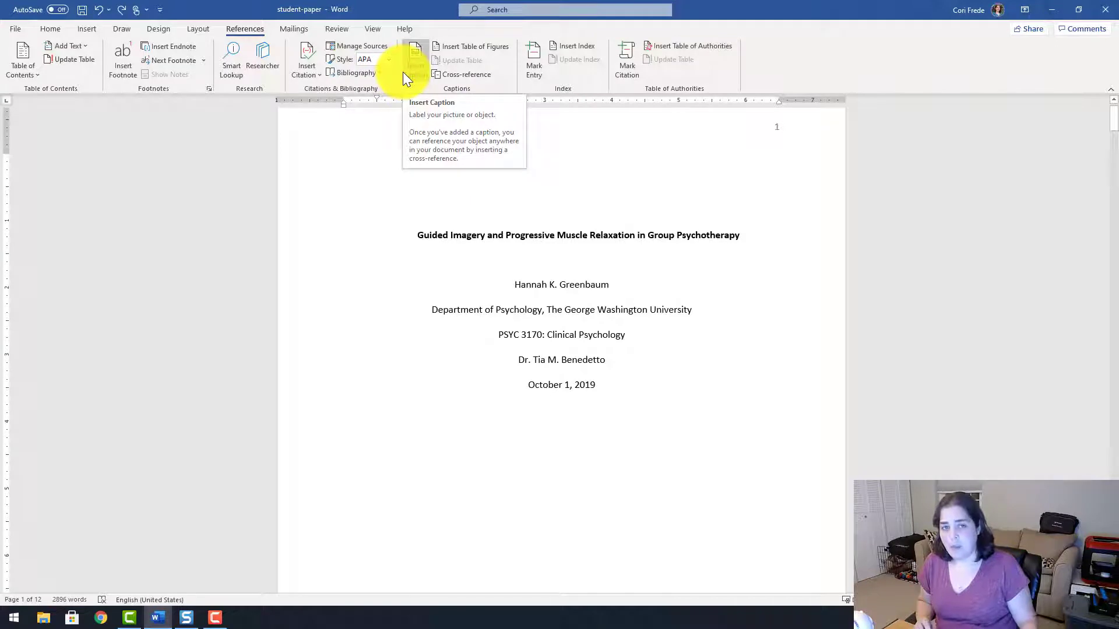
# Start a new source of type Book from Manage Sources.
pyautogui.click(347, 44)
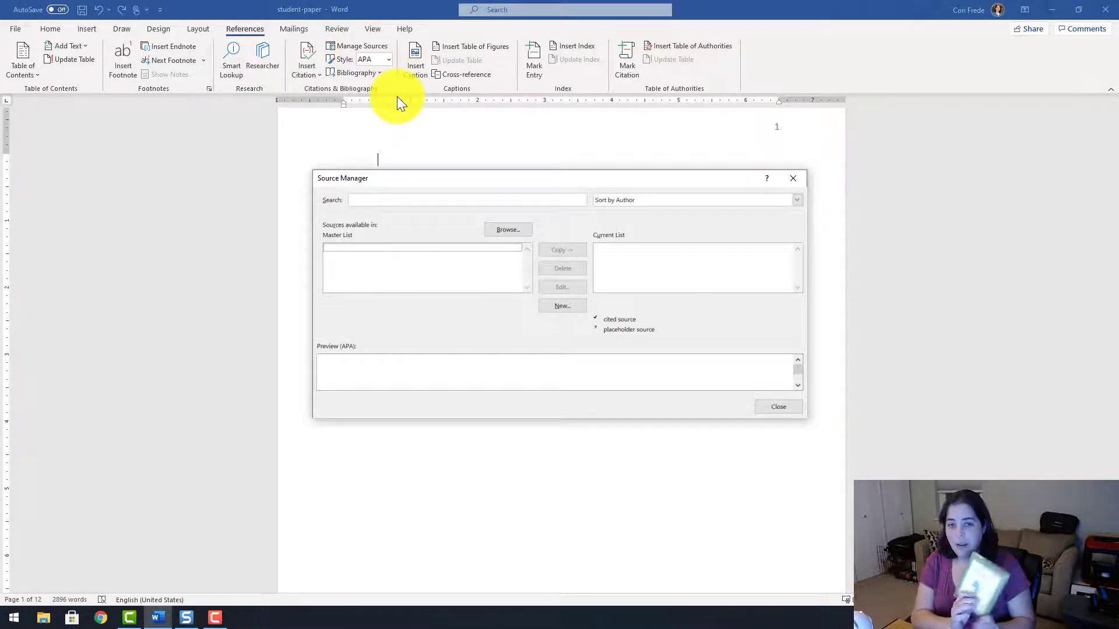
pyautogui.click(551, 305)
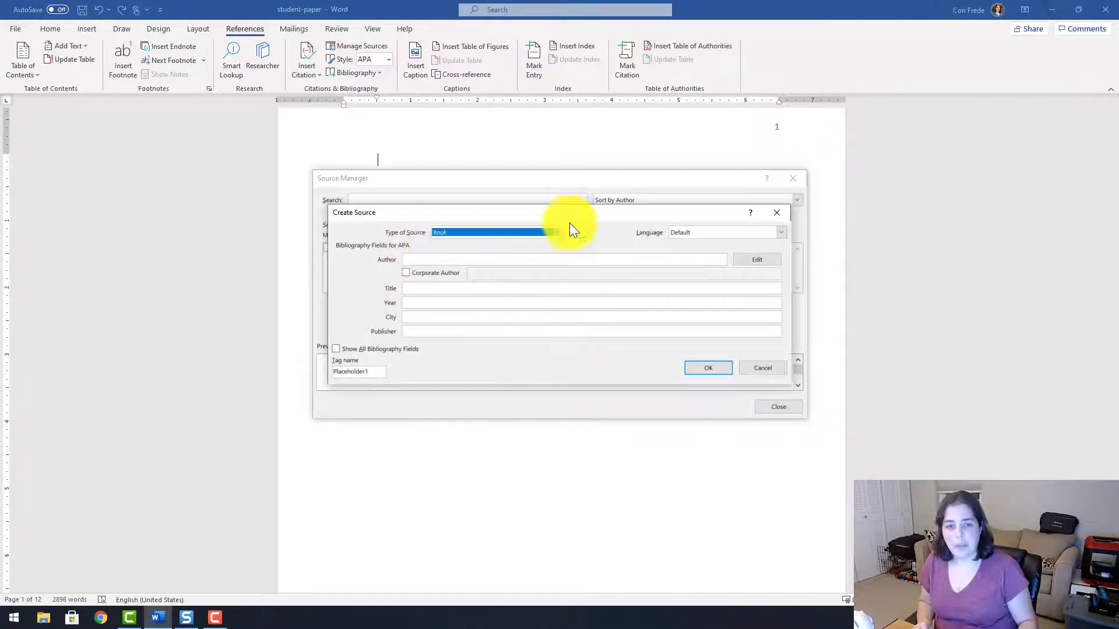
pyautogui.click(554, 232)
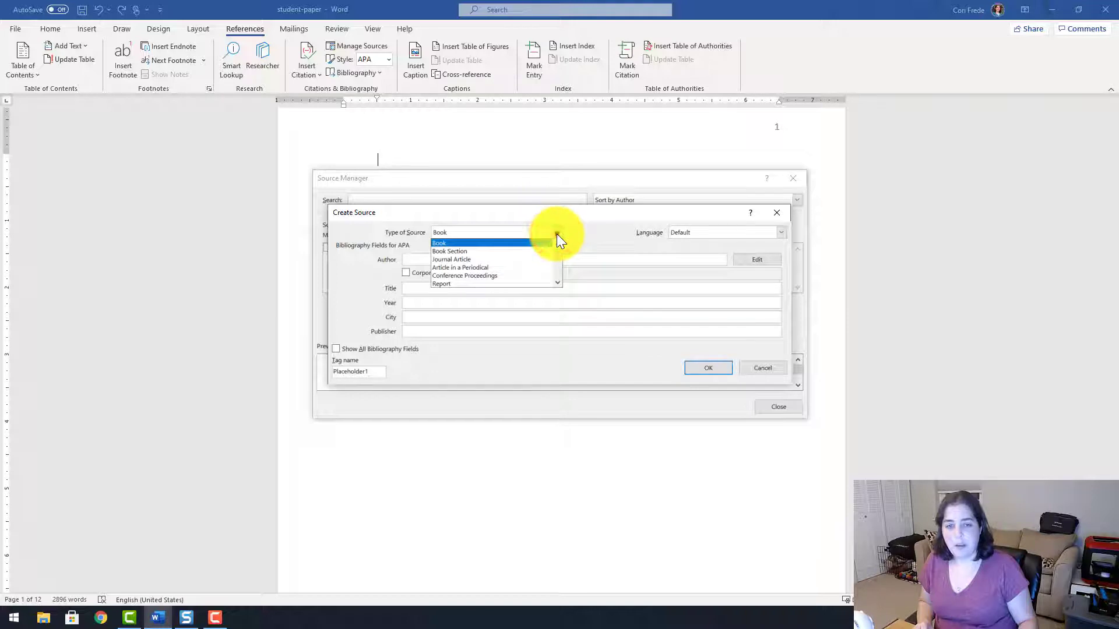
pyautogui.click(557, 235)
# Enter the book's author, title 'It's Not Easy Being Green', year 2005, city New York, publisher Hyperion.
pyautogui.click(425, 261)
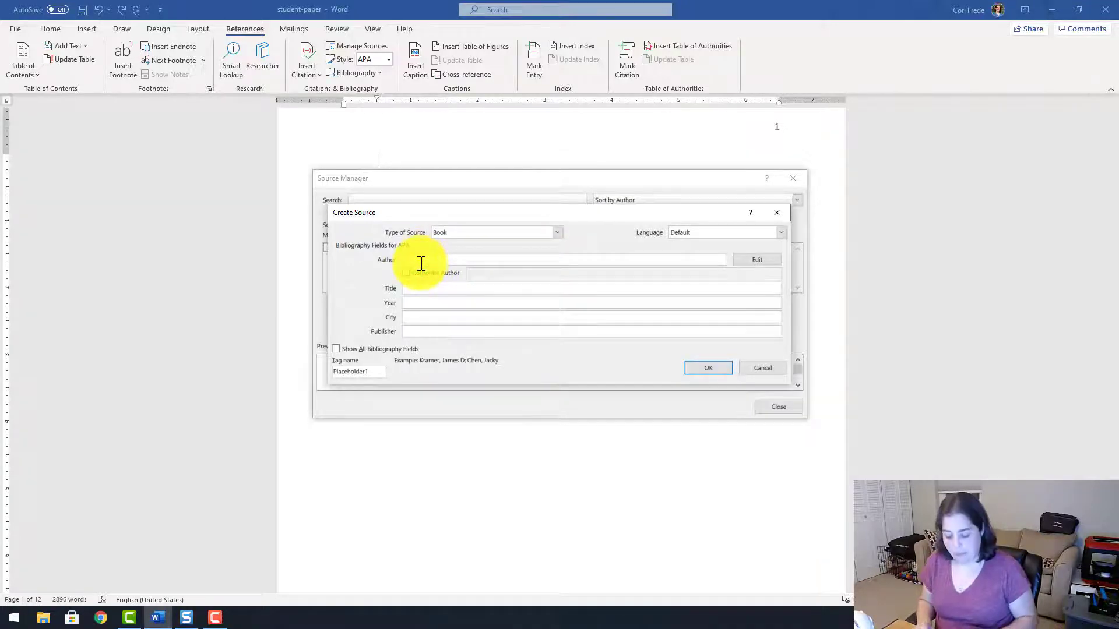
pyautogui.write('Jim')
pyautogui.press('Tab')
pyautogui.press('Tab')
pyautogui.press('Tab')
pyautogui.write("It's Not Easy Being Green")
pyautogui.press('Tab')
pyautogui.write('2005')
pyautogui.press('Tab')
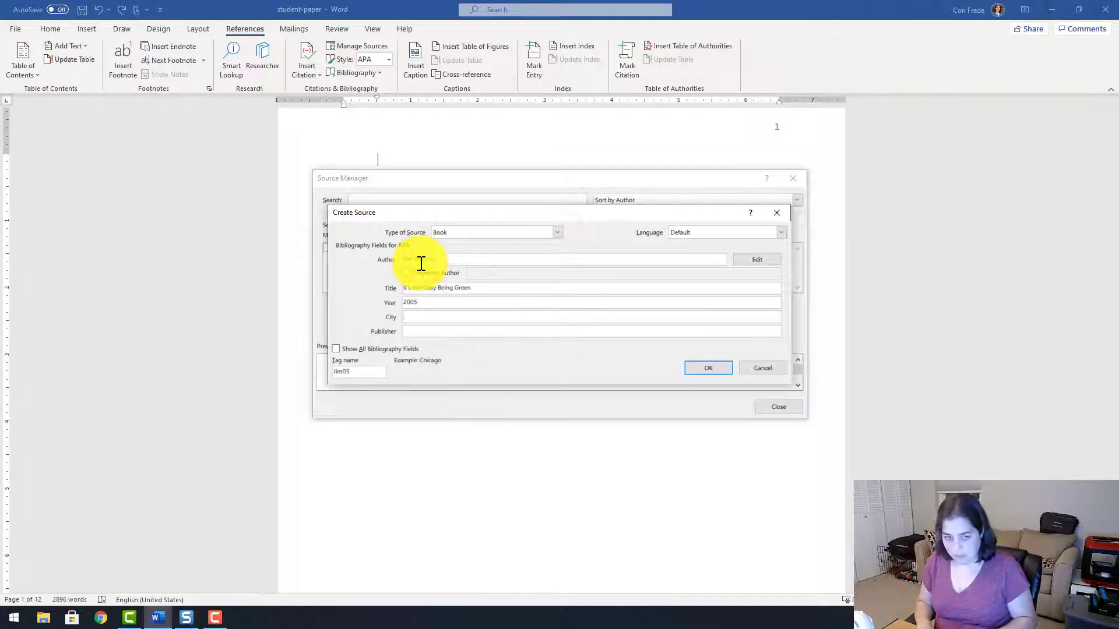
pyautogui.write('New York')
pyautogui.press('Tab')
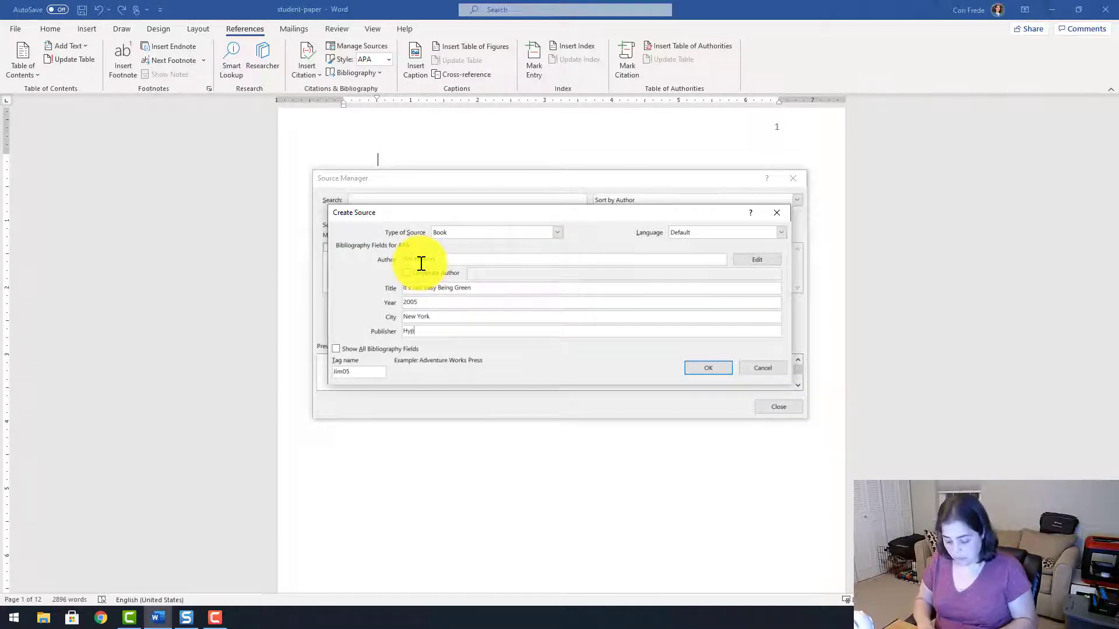
pyautogui.write('Hyperion')
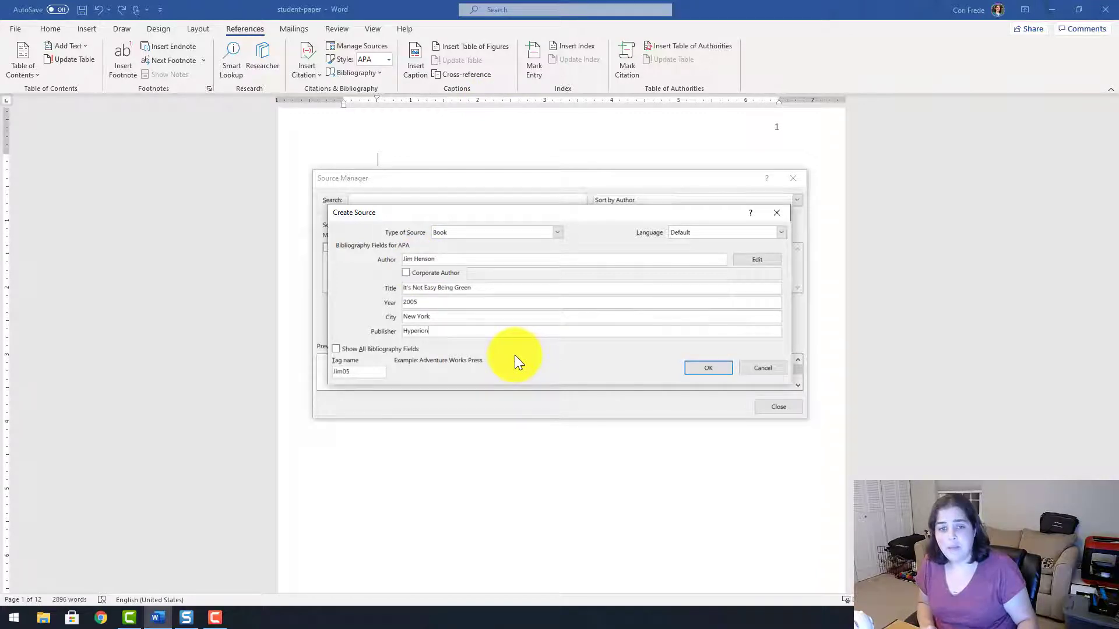
# Save the book source, then add a Web site source for Our Founders dated October 28, 2020.
pyautogui.click(686, 366)
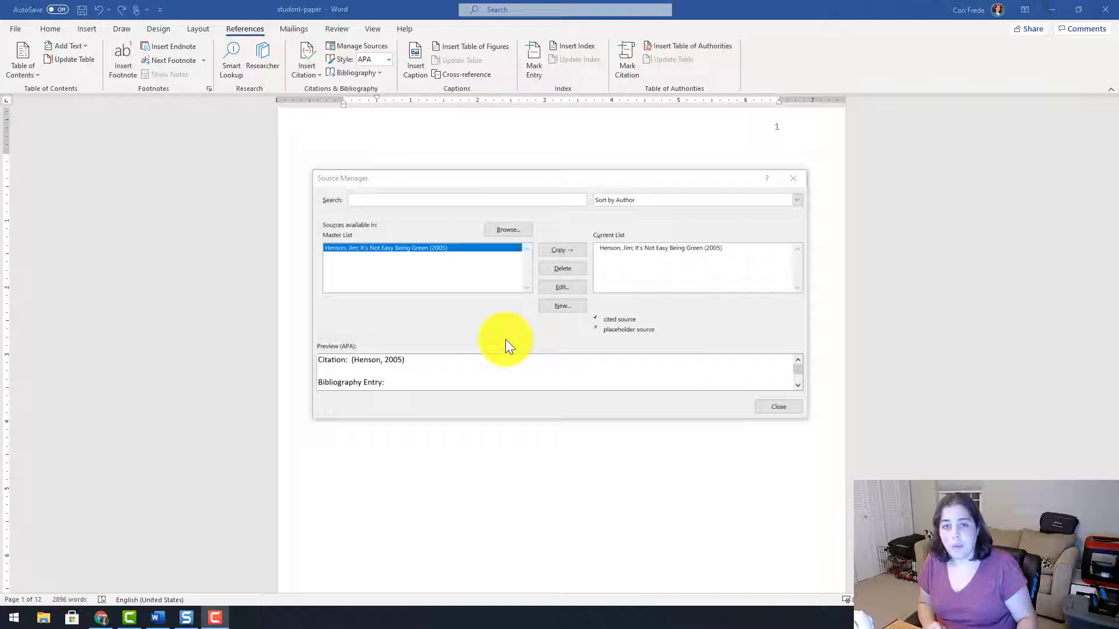
pyautogui.click(578, 310)
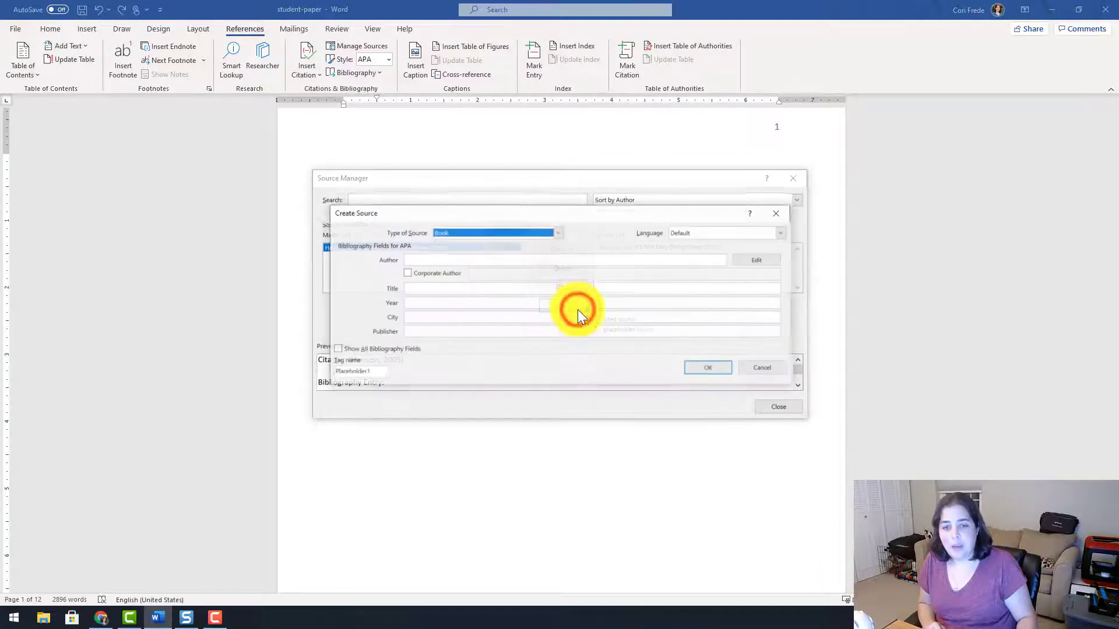
pyautogui.click(554, 231)
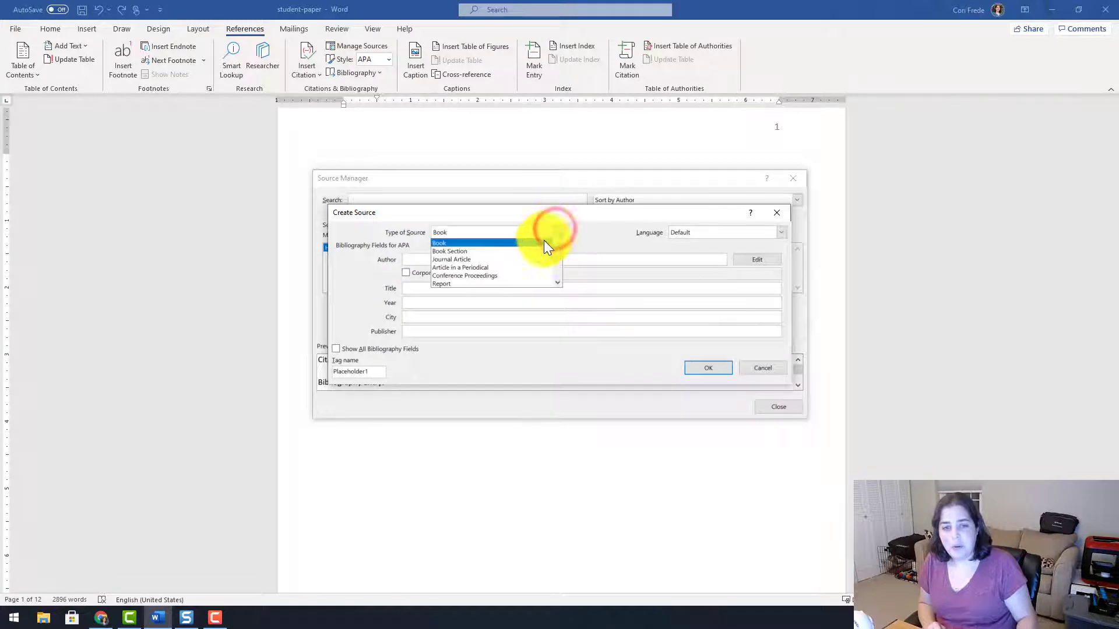
pyautogui.scroll(-2, 556, 259)
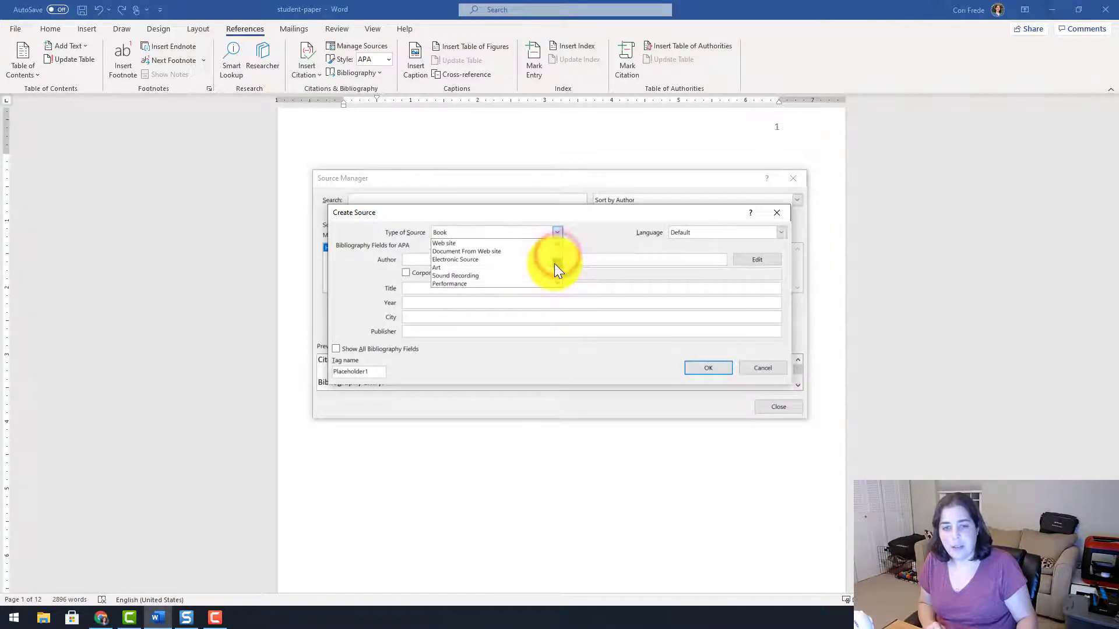
pyautogui.click(471, 244)
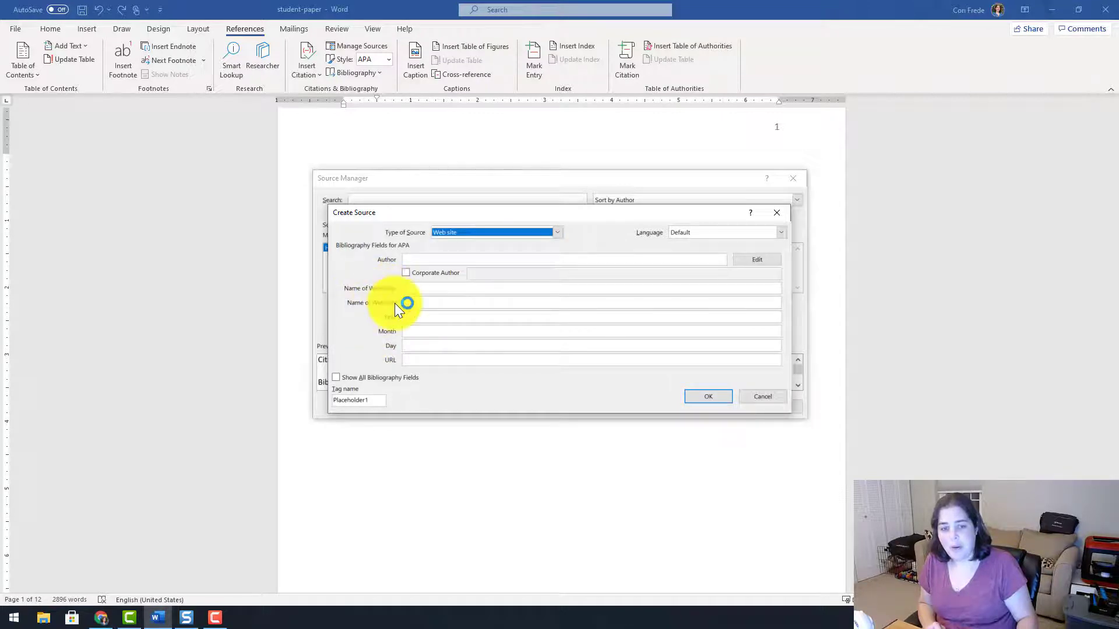
pyautogui.click(422, 360)
pyautogui.write('php')
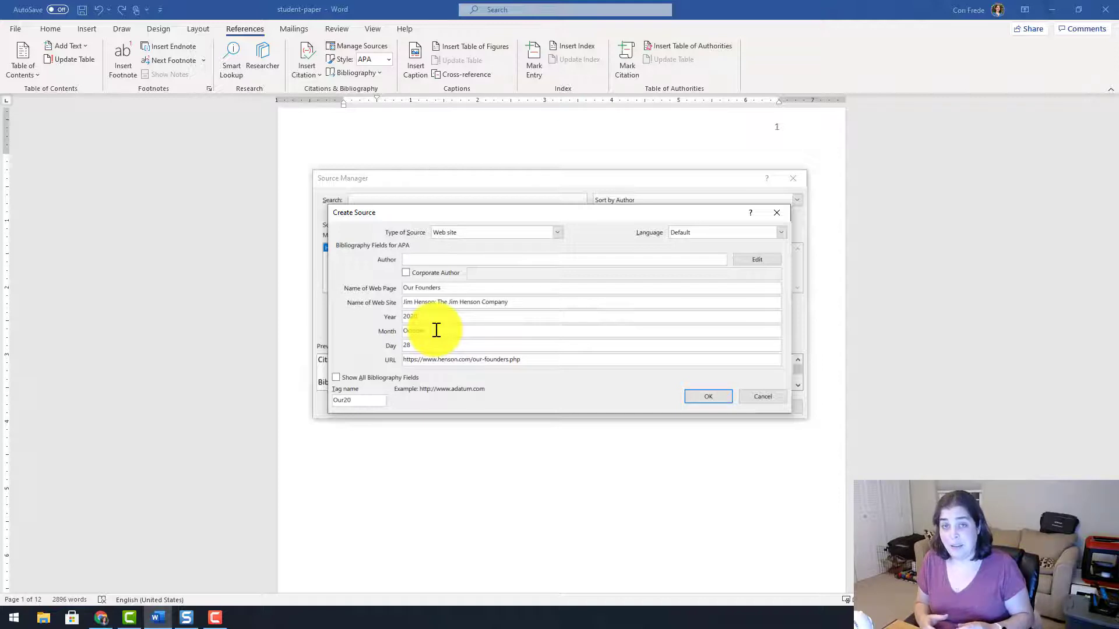
pyautogui.click(708, 397)
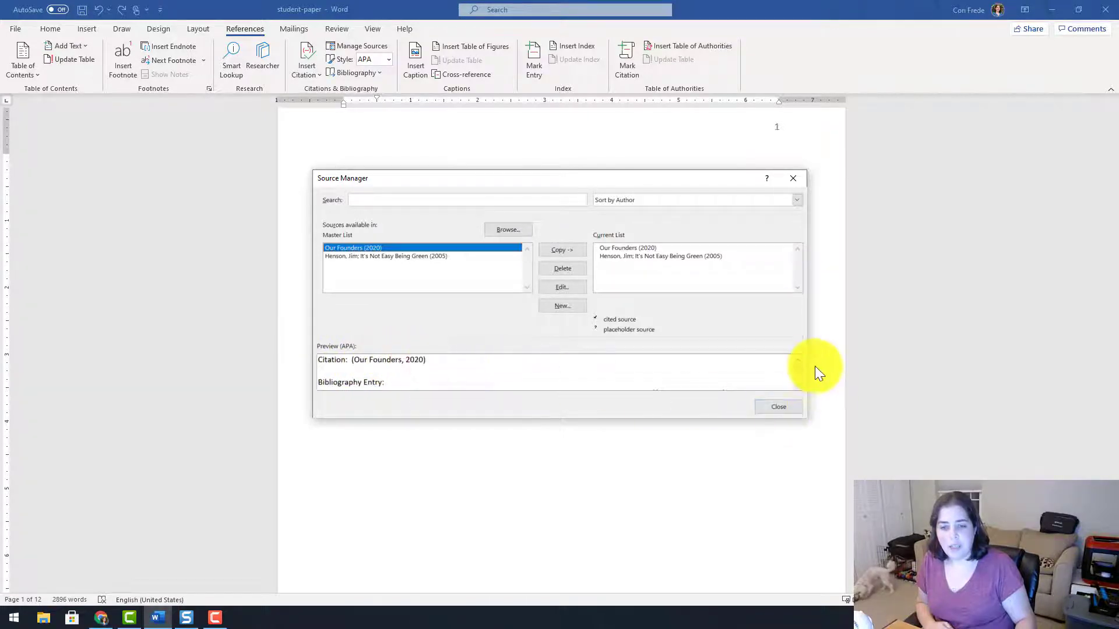
# Reveal the Our Founders bibliography entry in the Source Manager preview.
pyautogui.click(795, 371)
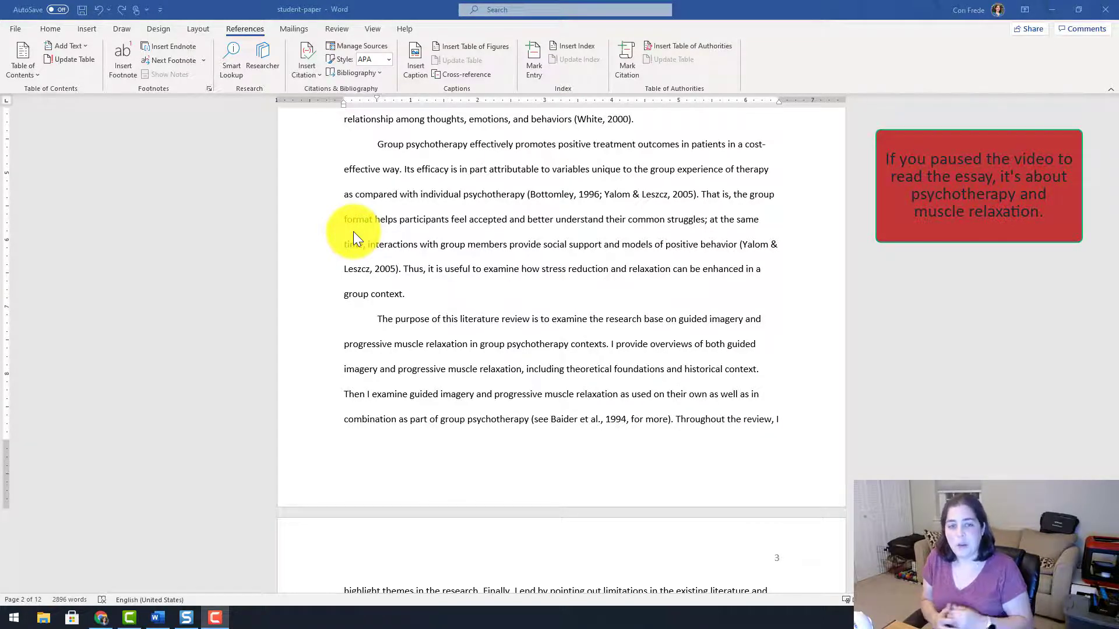
# Paste the talent sentence with Keep Source Formatting just before 'Thus,' on page 2.
pyautogui.click(404, 266)
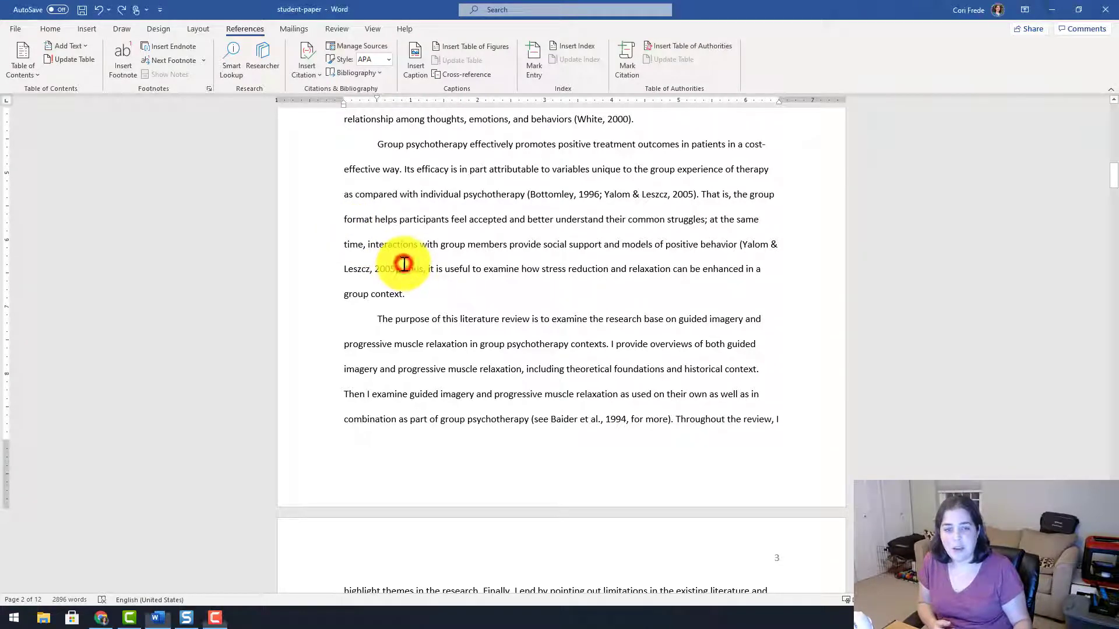
pyautogui.rightClick(406, 265)
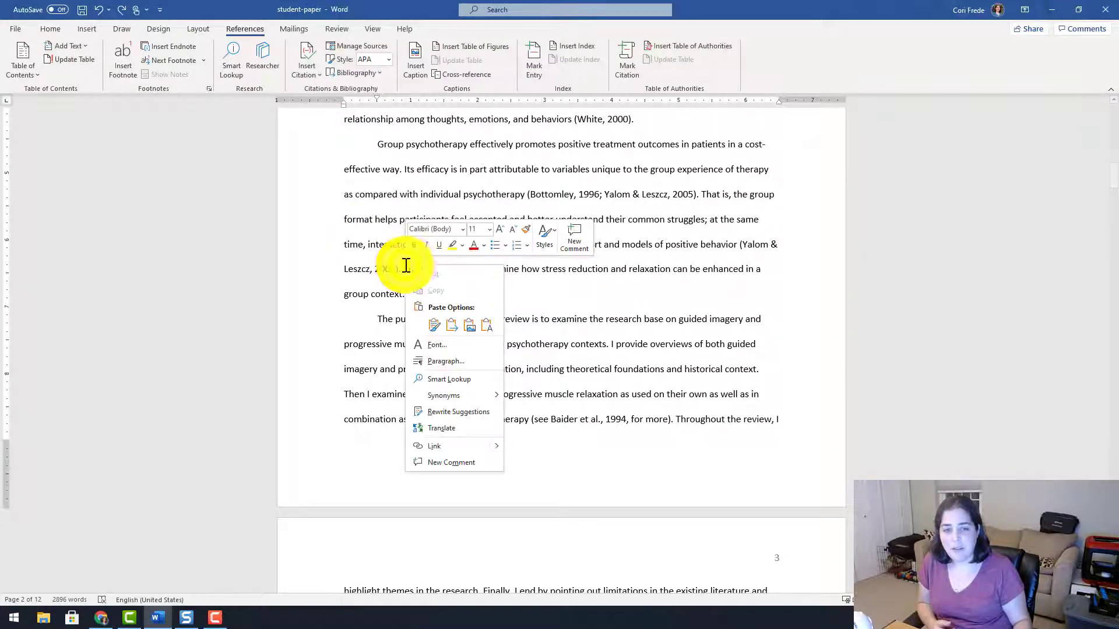
pyautogui.click(435, 326)
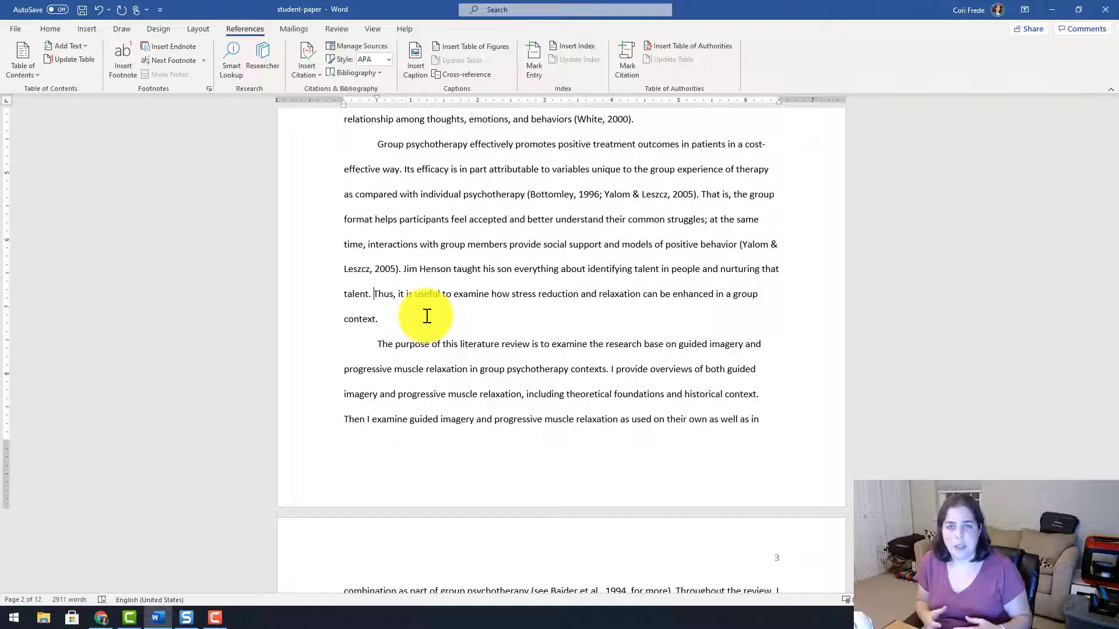
# Insert an APA citation to the 2005 book after 'talent', then select the citation.
pyautogui.click(368, 298)
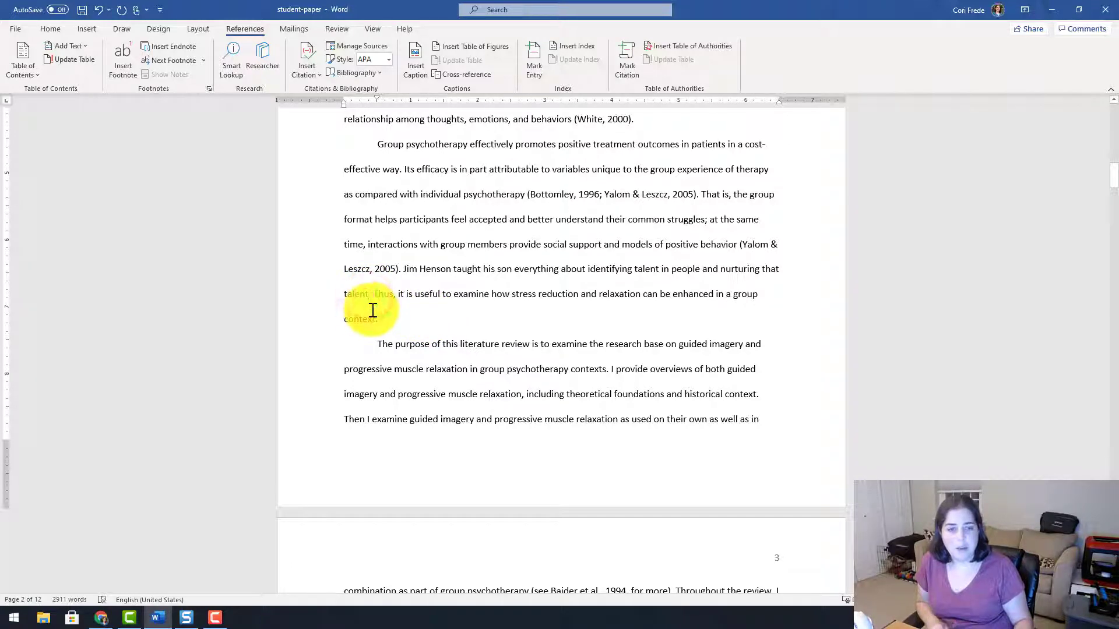
pyautogui.click(313, 73)
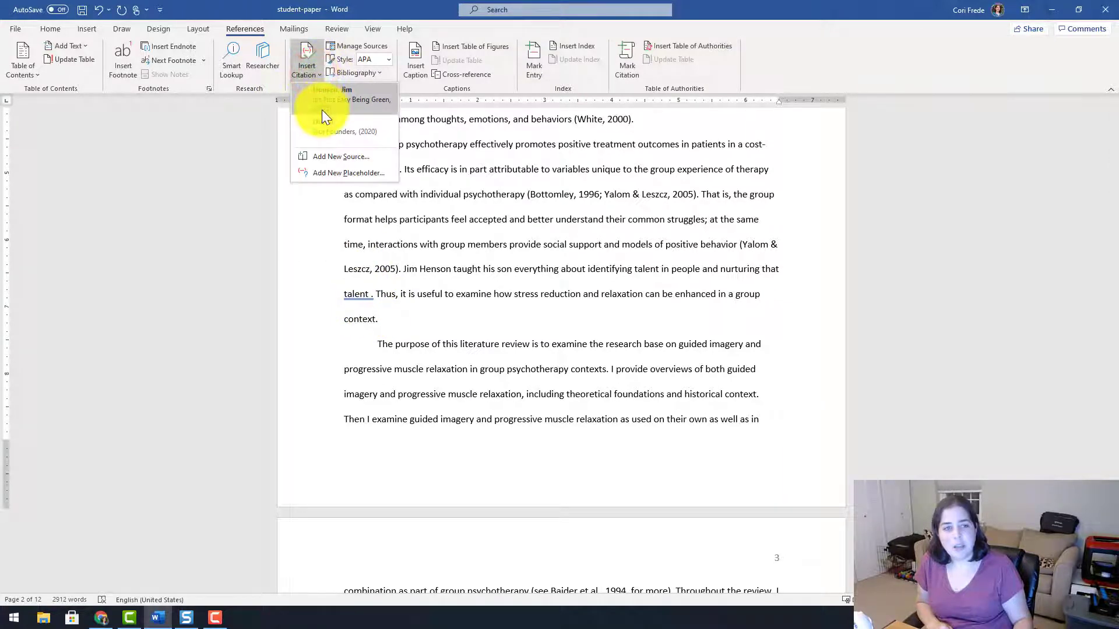
pyautogui.click(322, 110)
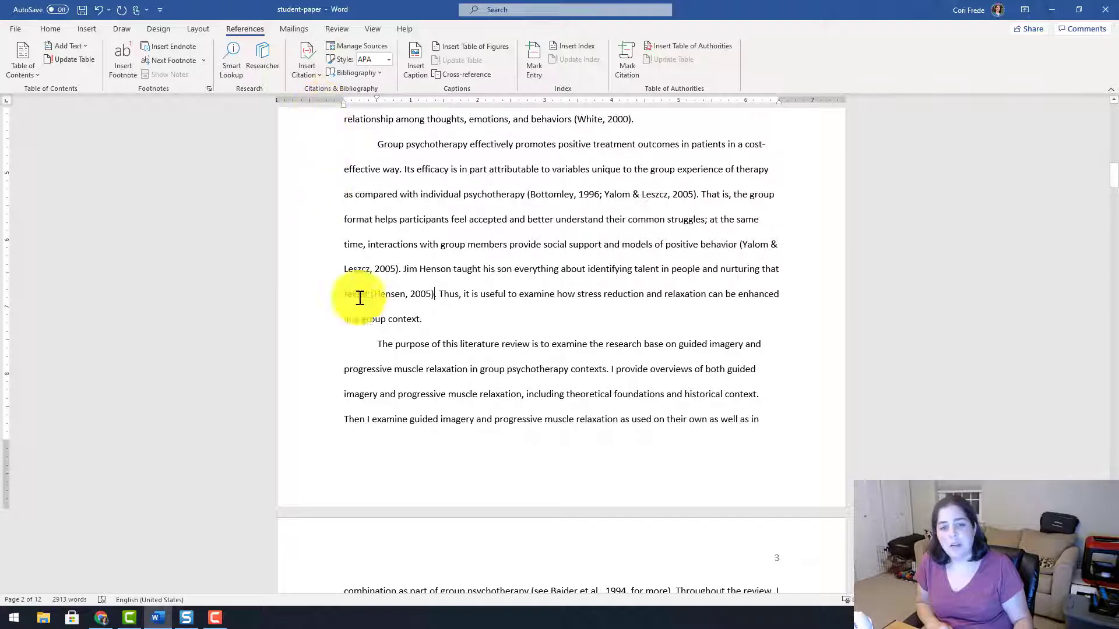
pyautogui.click(394, 294)
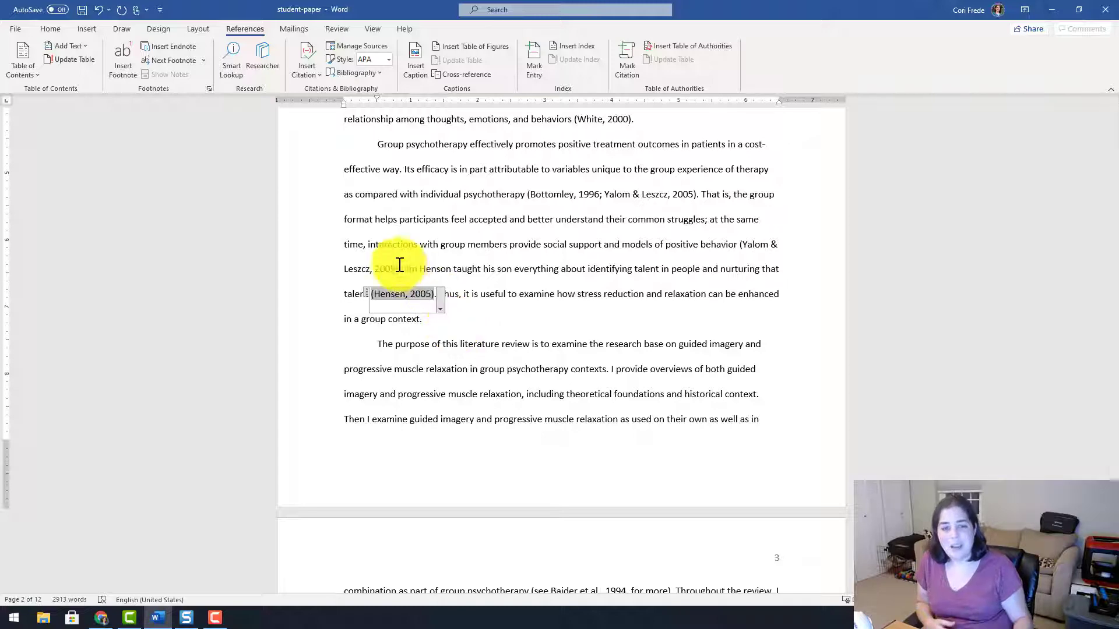
# Correct the 2005 book's author surname and update it in both master and current lists.
pyautogui.click(368, 48)
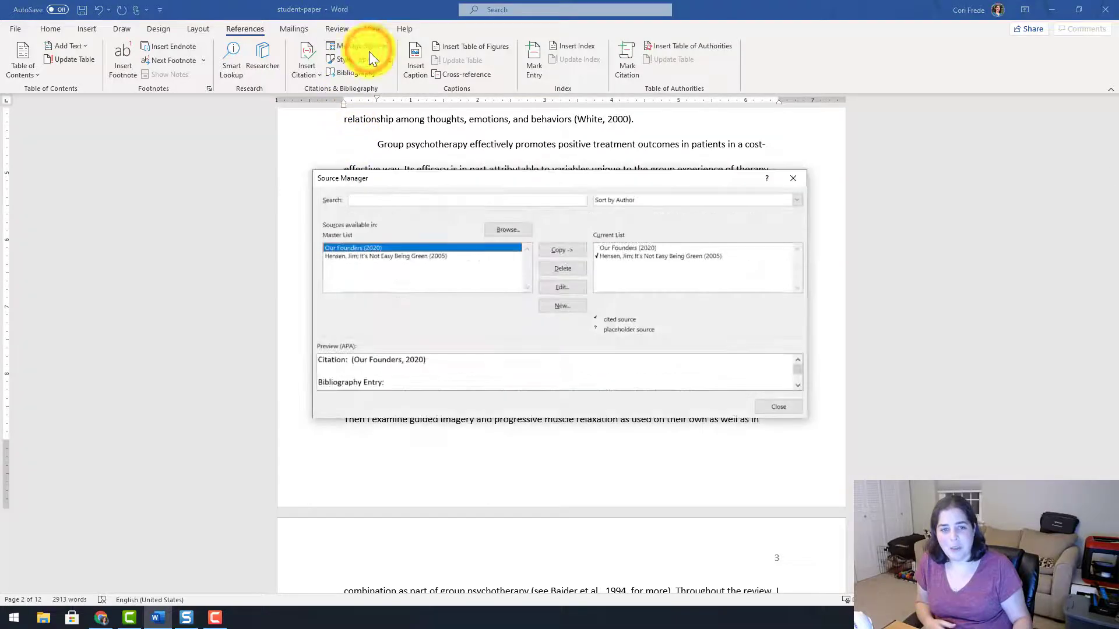
pyautogui.click(377, 257)
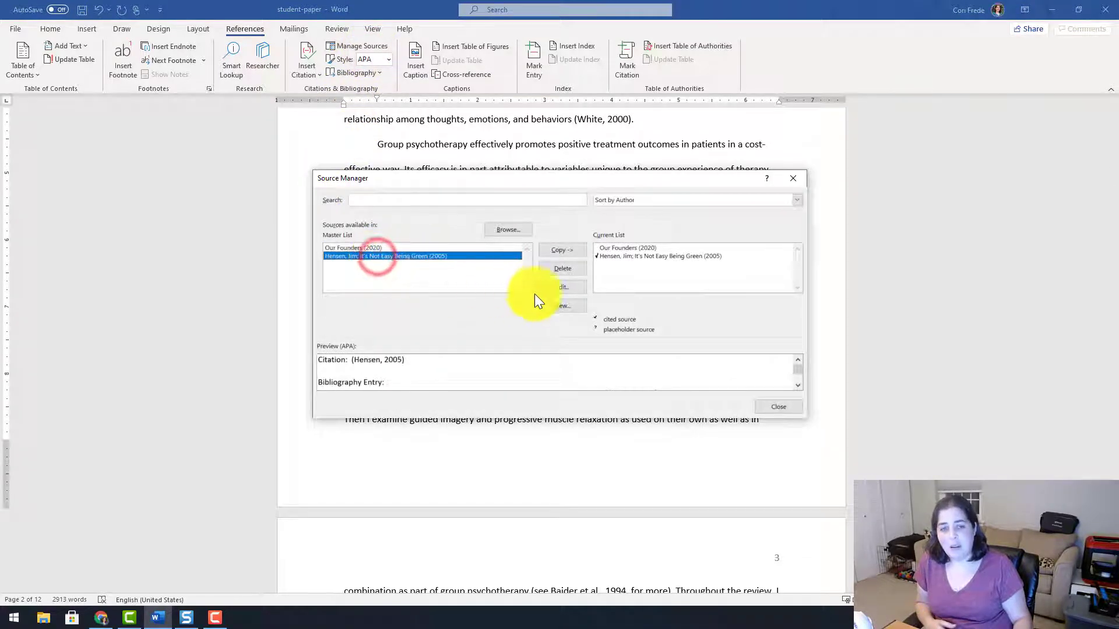
pyautogui.click(563, 287)
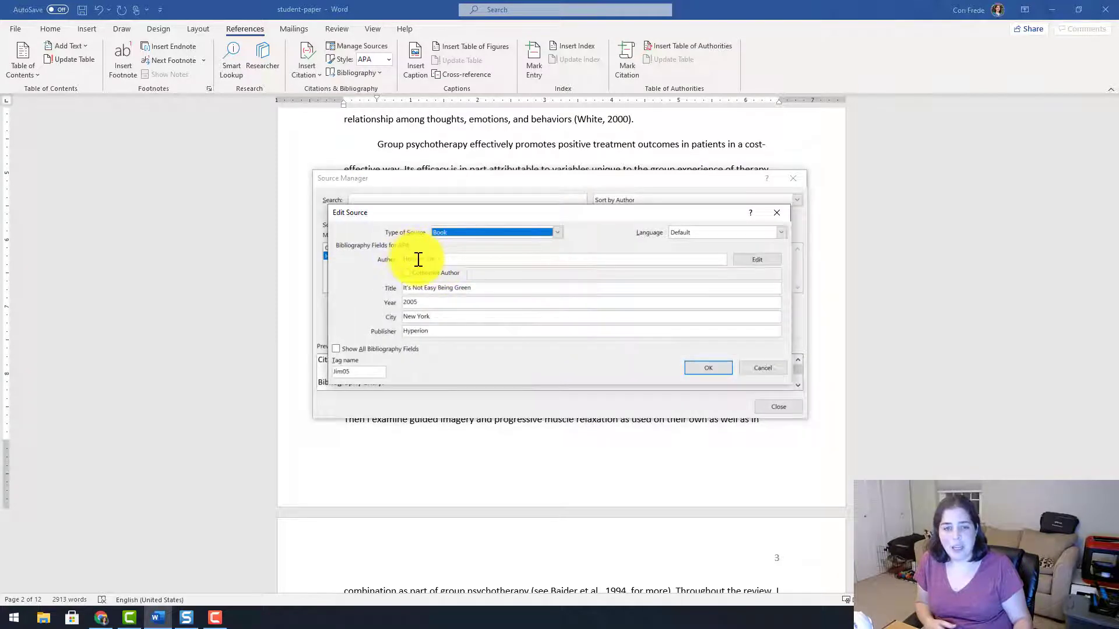
pyautogui.click(419, 259)
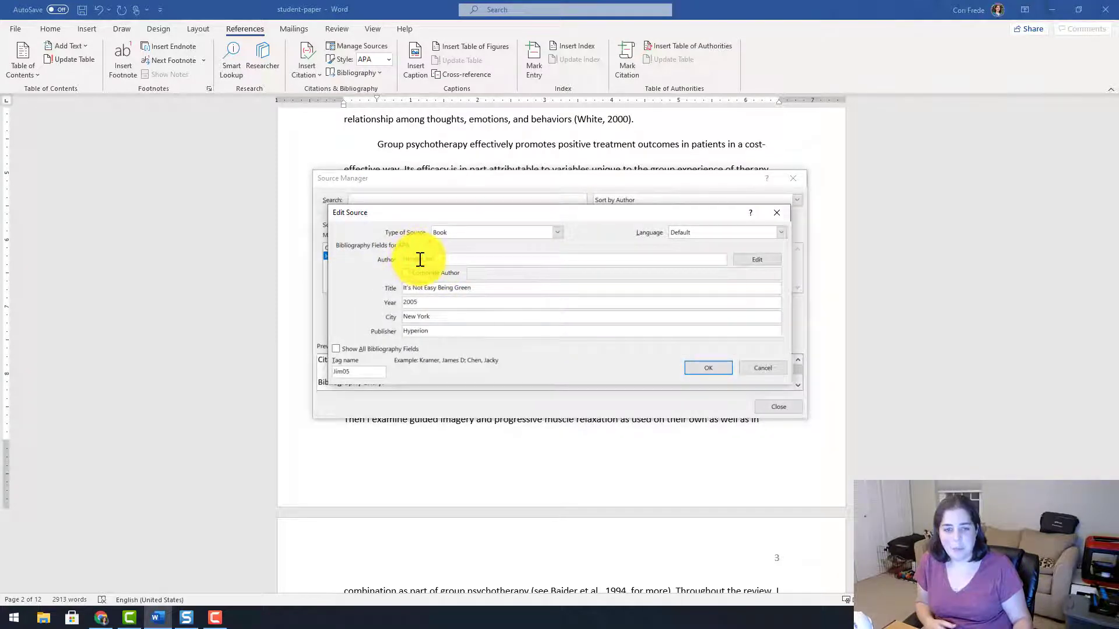
pyautogui.click(705, 367)
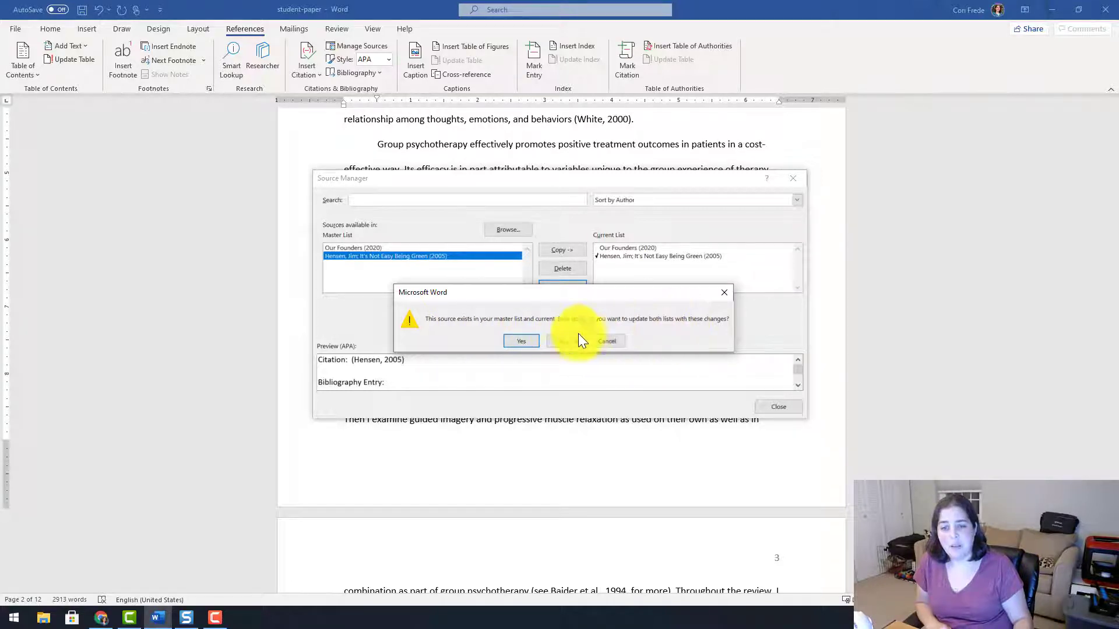
pyautogui.click(513, 344)
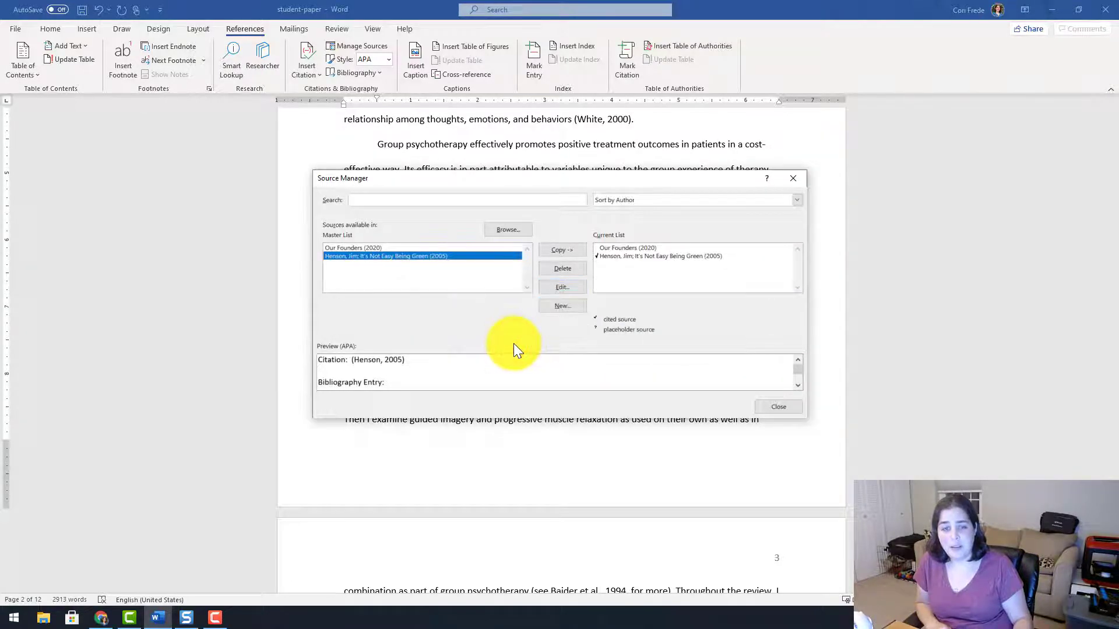
pyautogui.click(768, 409)
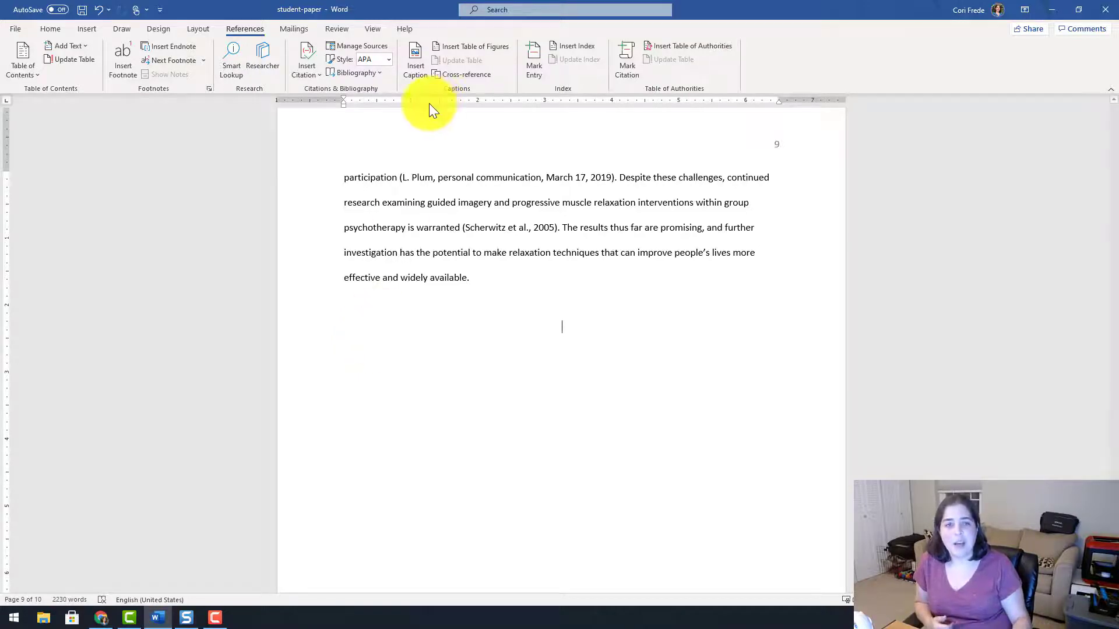
# Open the Bibliography gallery of built-in layouts below the paper's last paragraph.
pyautogui.click(380, 74)
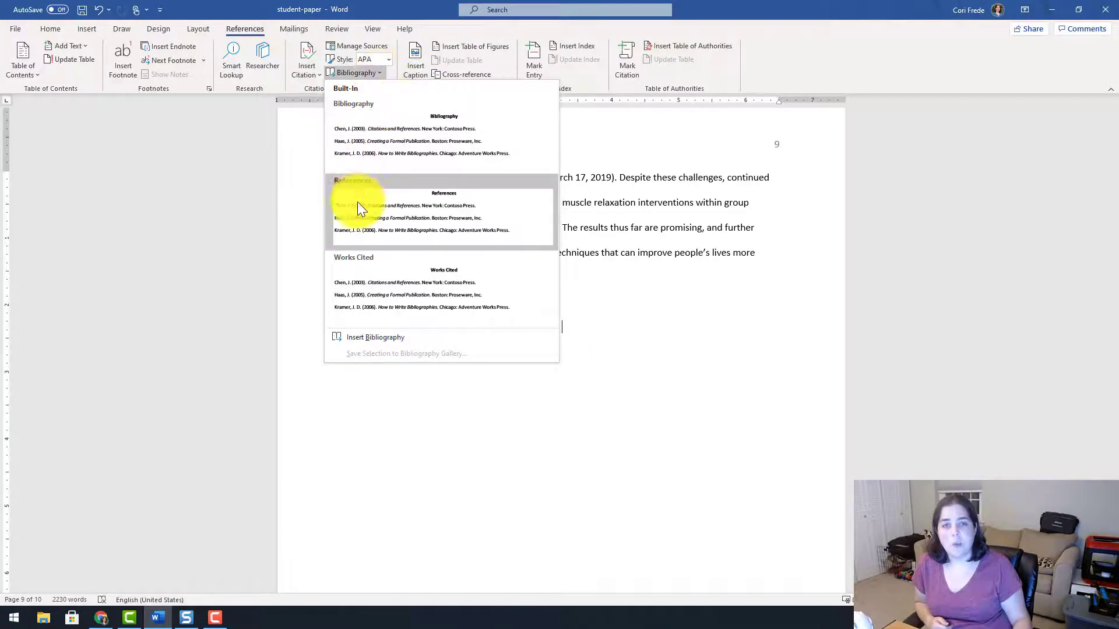
# Insert the Works Cited bibliography and place the caret before its heading.
pyautogui.click(349, 274)
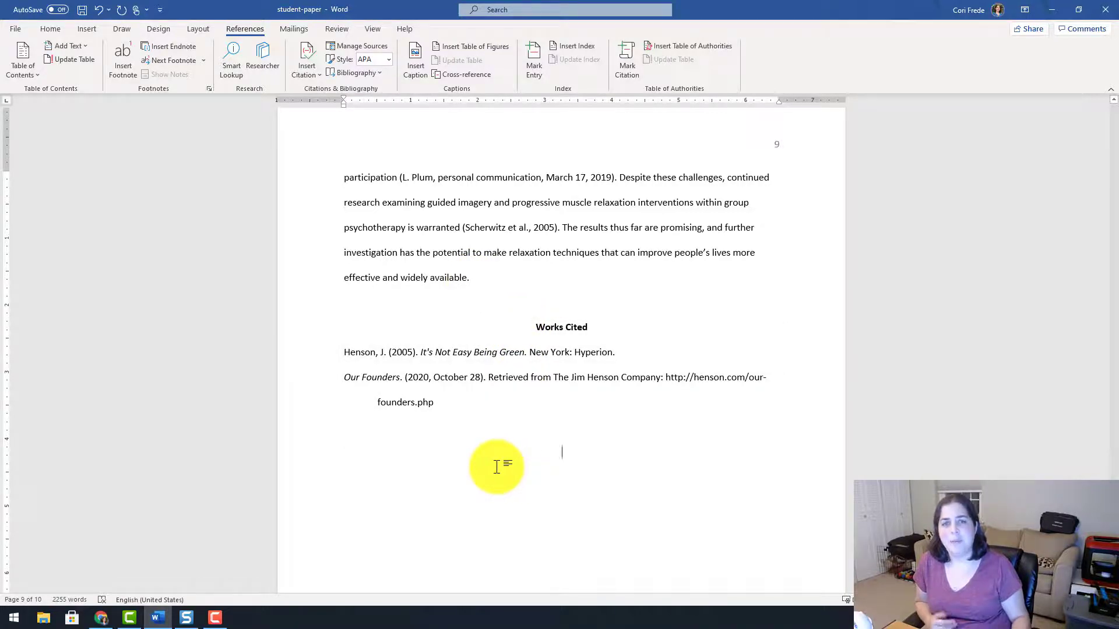
pyautogui.click(526, 328)
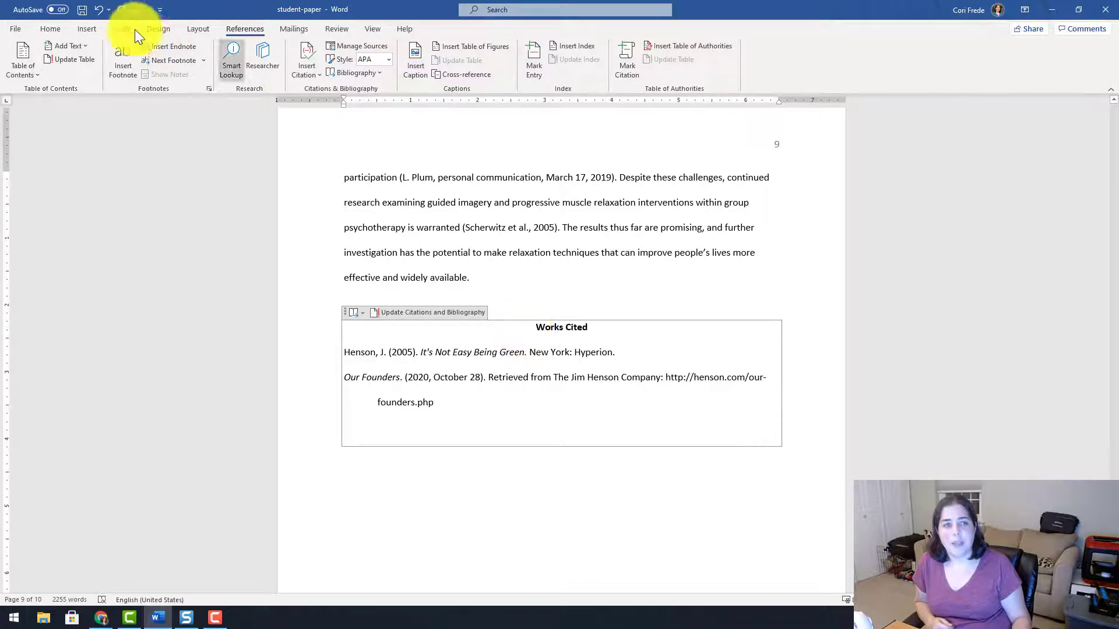
# Add a page break before Works Cited so the bibliography starts on page 10.
pyautogui.click(86, 28)
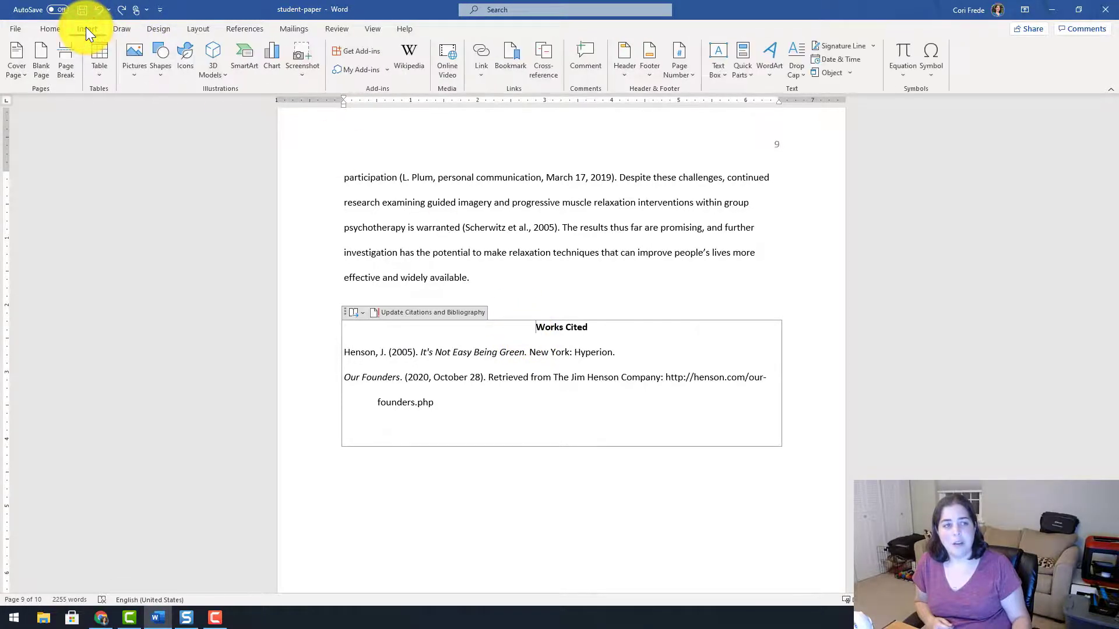
pyautogui.click(59, 71)
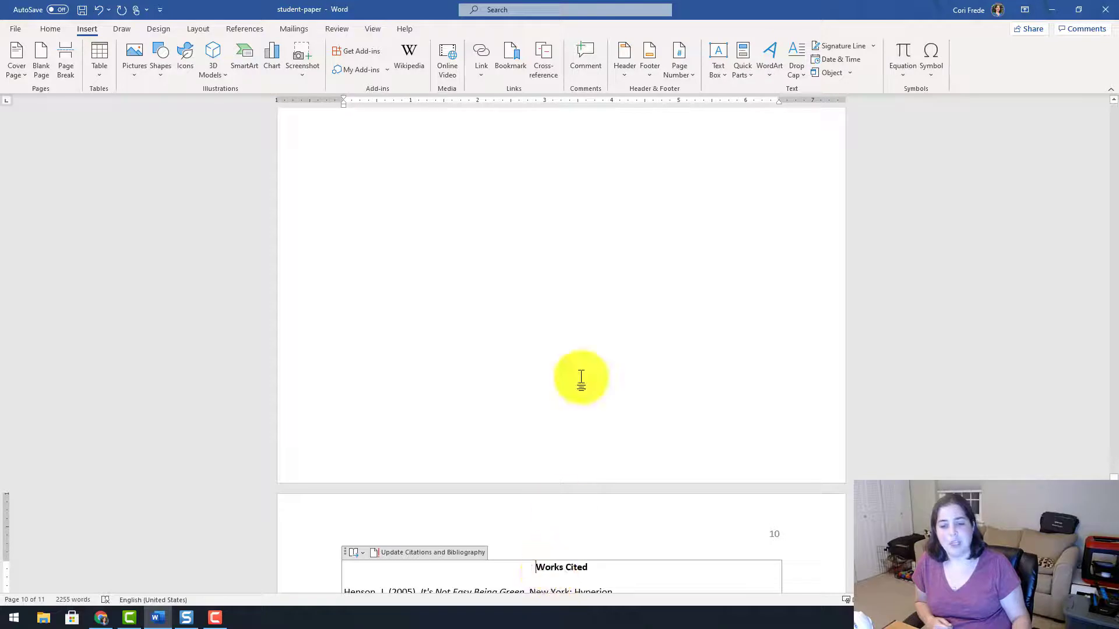
pyautogui.scroll(5, 578, 379)
pyautogui.scroll(2, 578, 378)
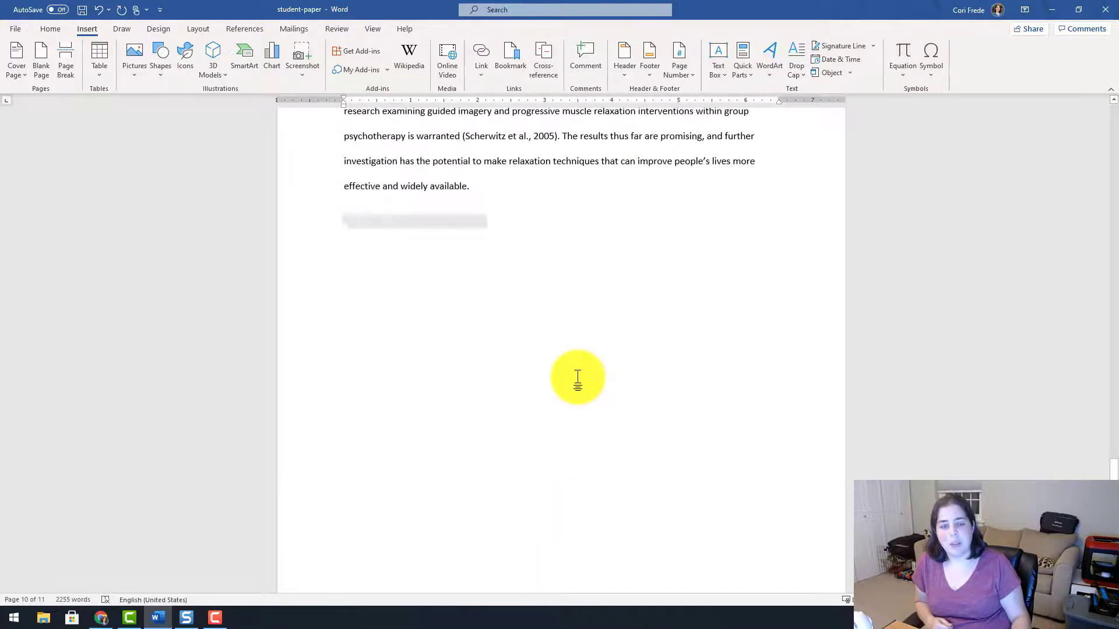
pyautogui.click(437, 203)
pyautogui.hotkey('ctrl', 'Return')
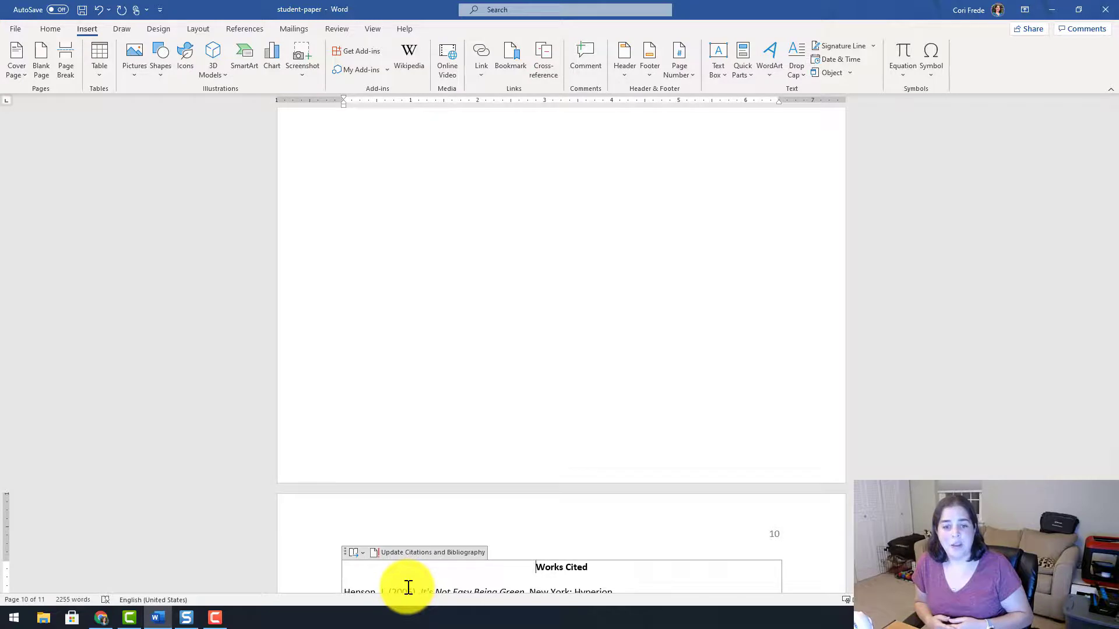
pyautogui.click(236, 27)
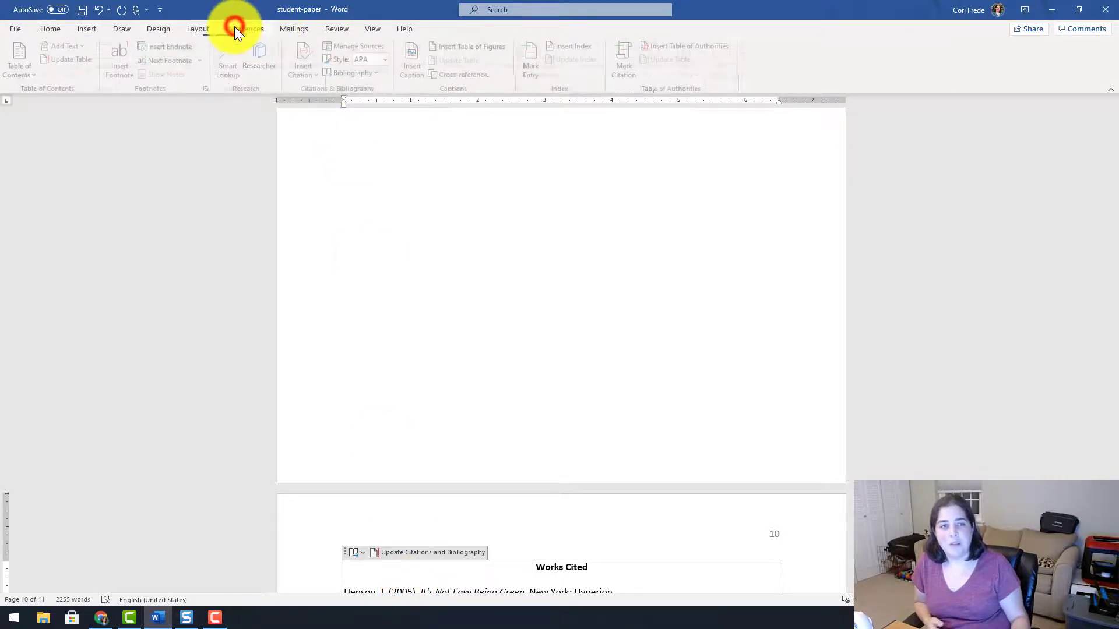
# Update citations and the Works Cited list, then reopen Source Manager showing Our Founders and Henson 2005.
pyautogui.click(388, 556)
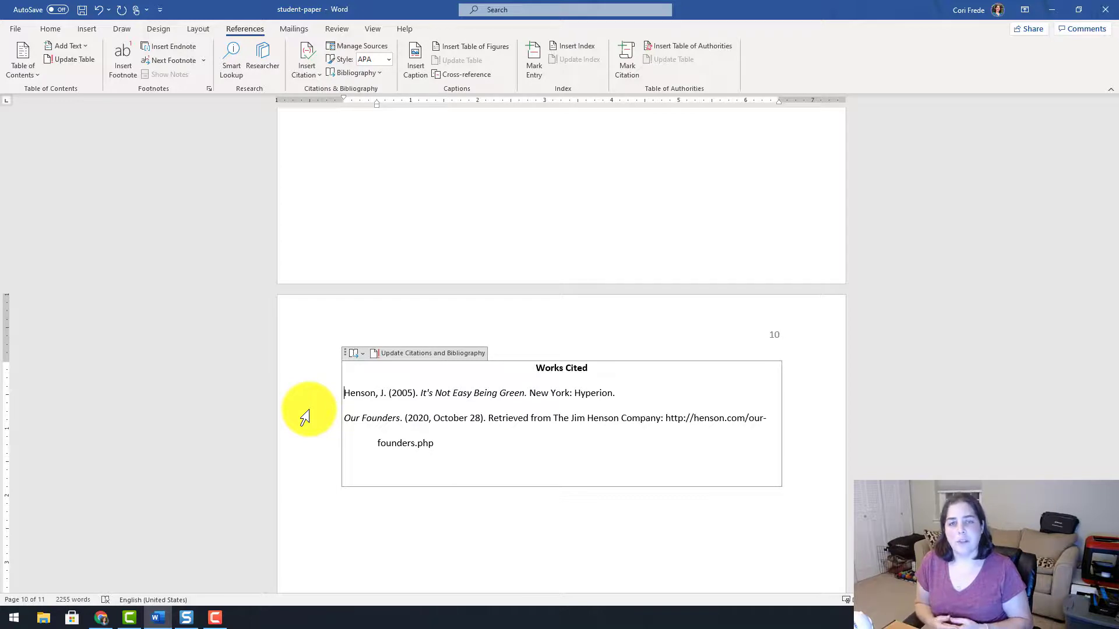
pyautogui.click(392, 356)
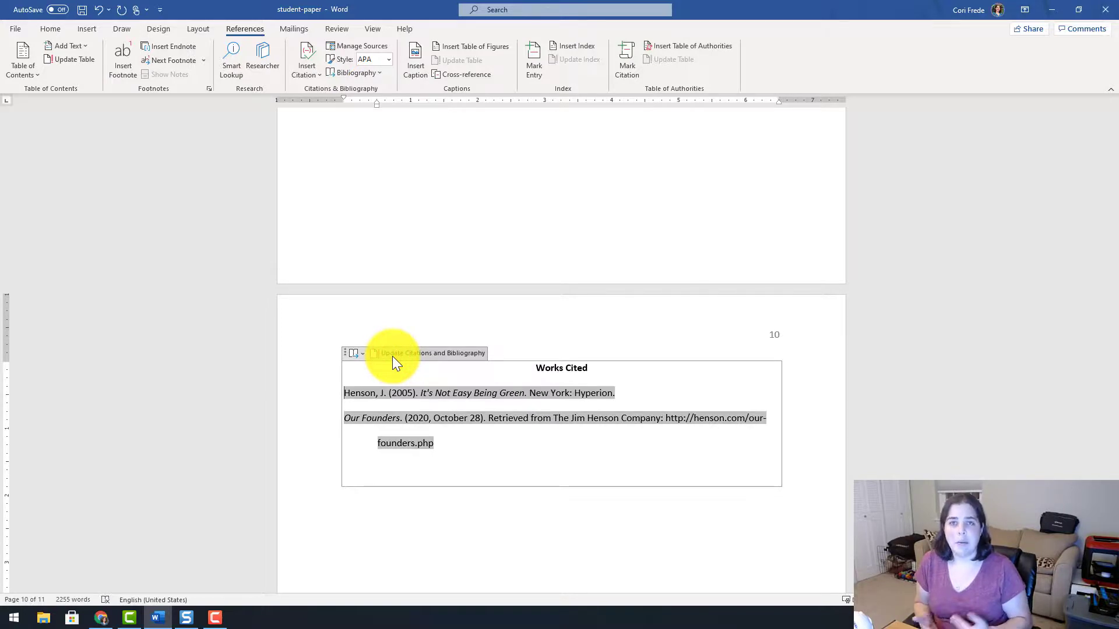
pyautogui.click(353, 47)
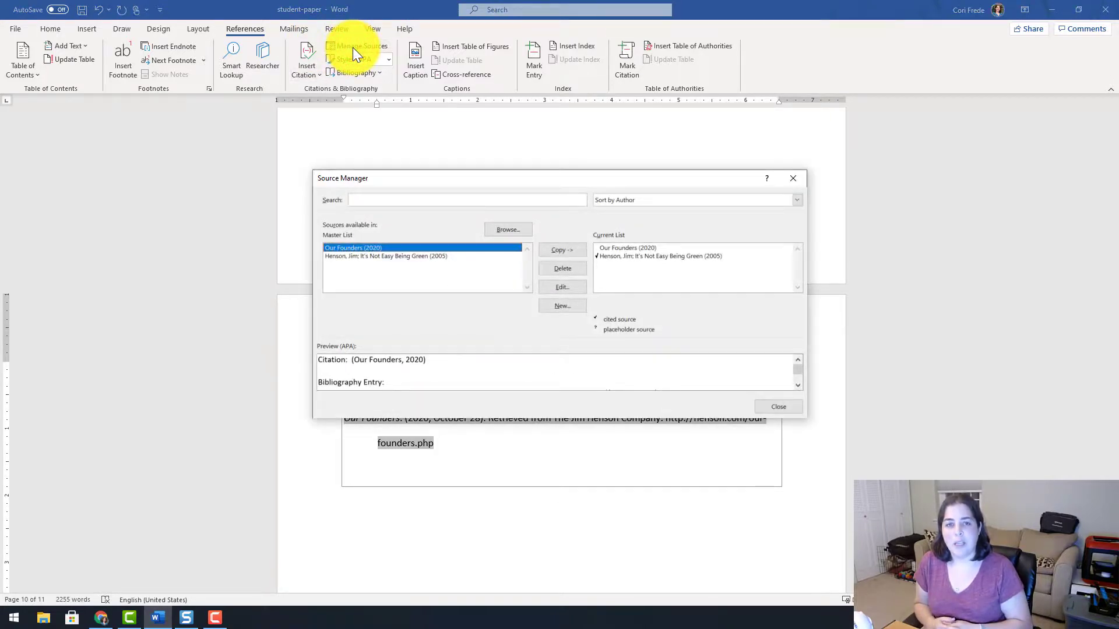
# Close Source Manager, returning to the Works Cited page with the Henson and Our Founders entries.
pyautogui.click(768, 406)
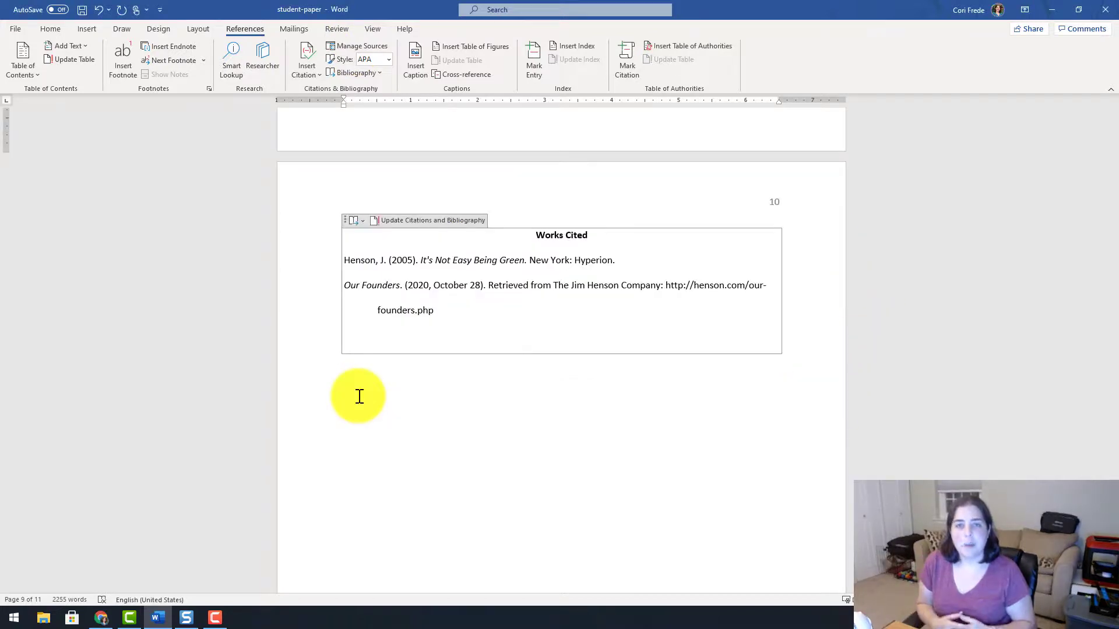